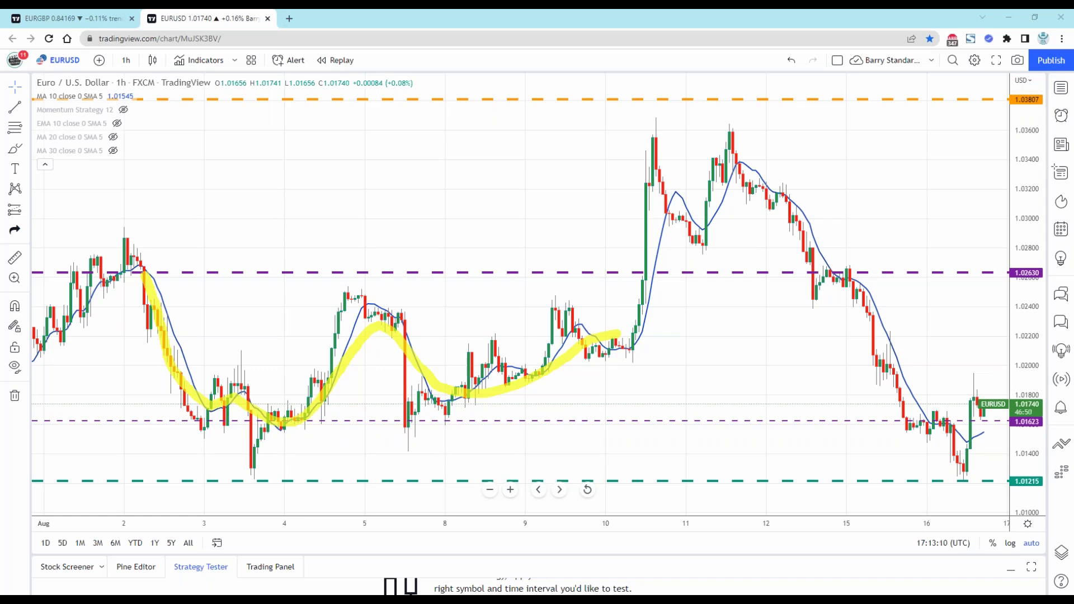
Replace the yellow trace with an upward arrow by the August 10 rally and a downward arrow by the August 12–15 decline, then clear them.
key("ctrl+z")
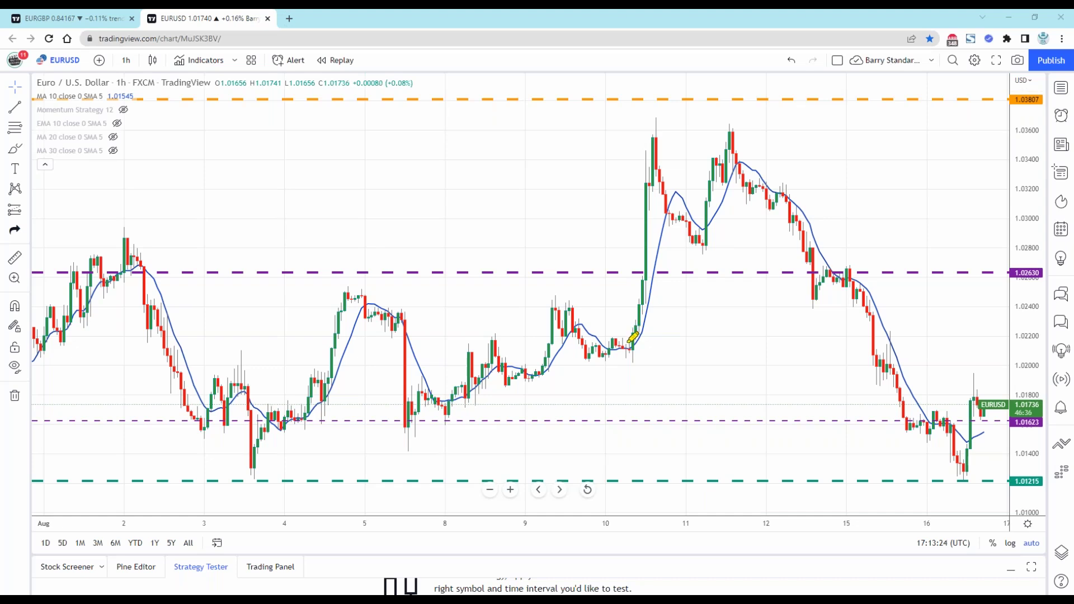
mouse_move(632, 338)
left_mouse_down()
mouse_move(623, 344)
mouse_move(618, 282)
mouse_move(597, 291)
mouse_move(608, 263)
mouse_move(632, 285)
left_mouse_up()
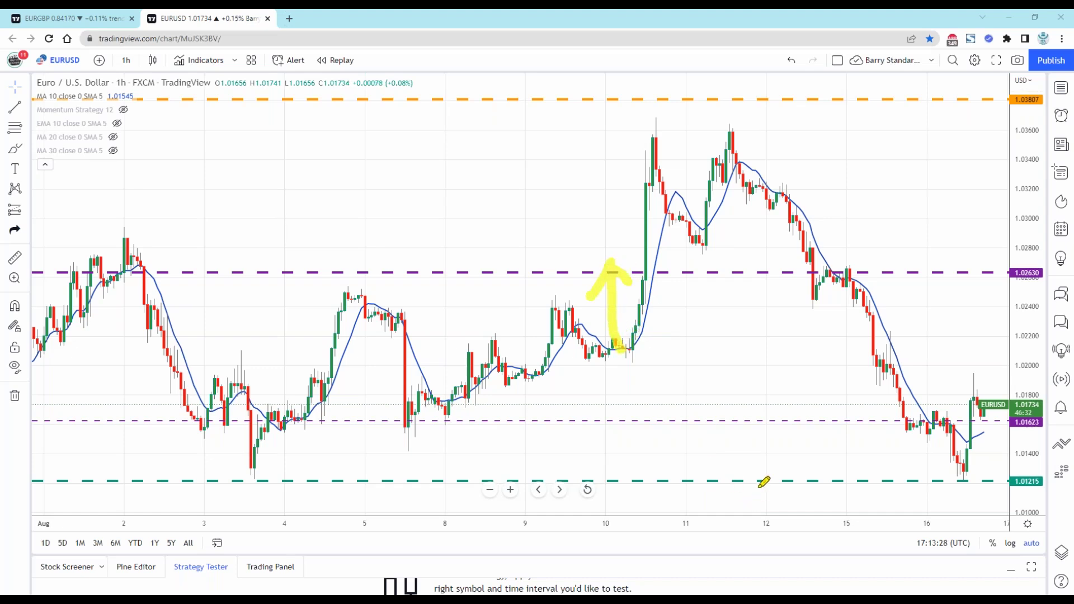
mouse_move(826, 268)
left_mouse_down()
mouse_move(829, 344)
mouse_move(815, 328)
mouse_move(838, 343)
mouse_move(839, 330)
left_mouse_up()
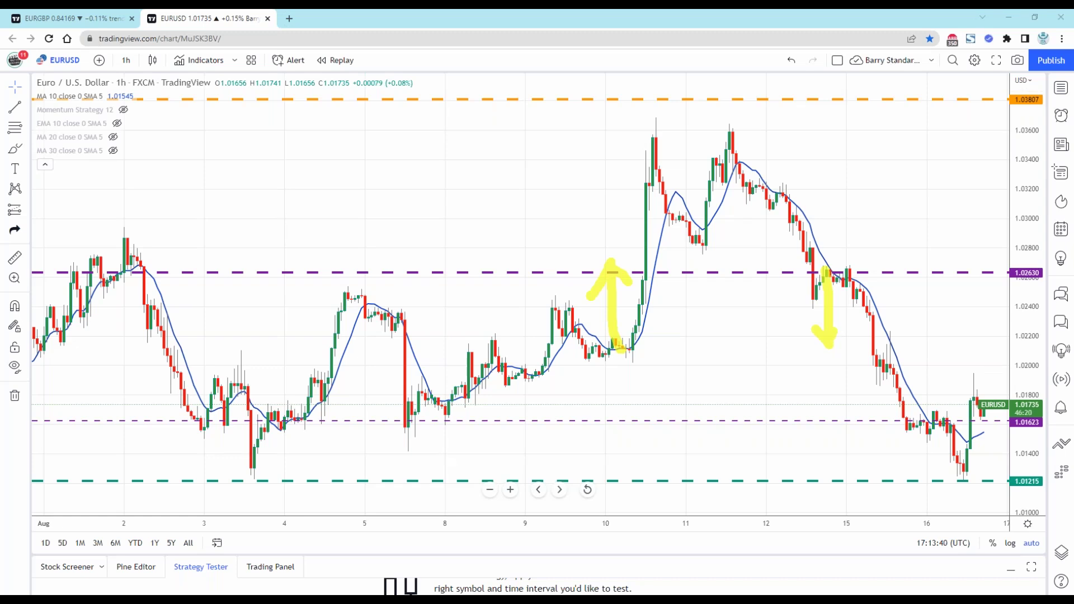
key("e")
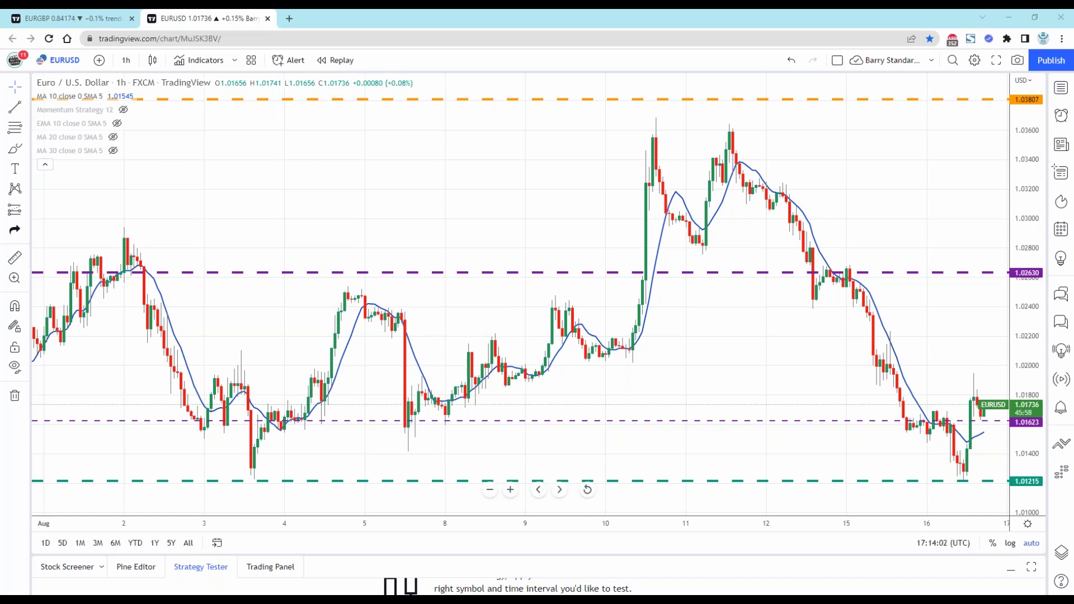
Examine the input settings of the 10-period MA, including its list of price source options.
mouse_move(92, 140)
mouse_move(112, 101)
left_click(130, 96)
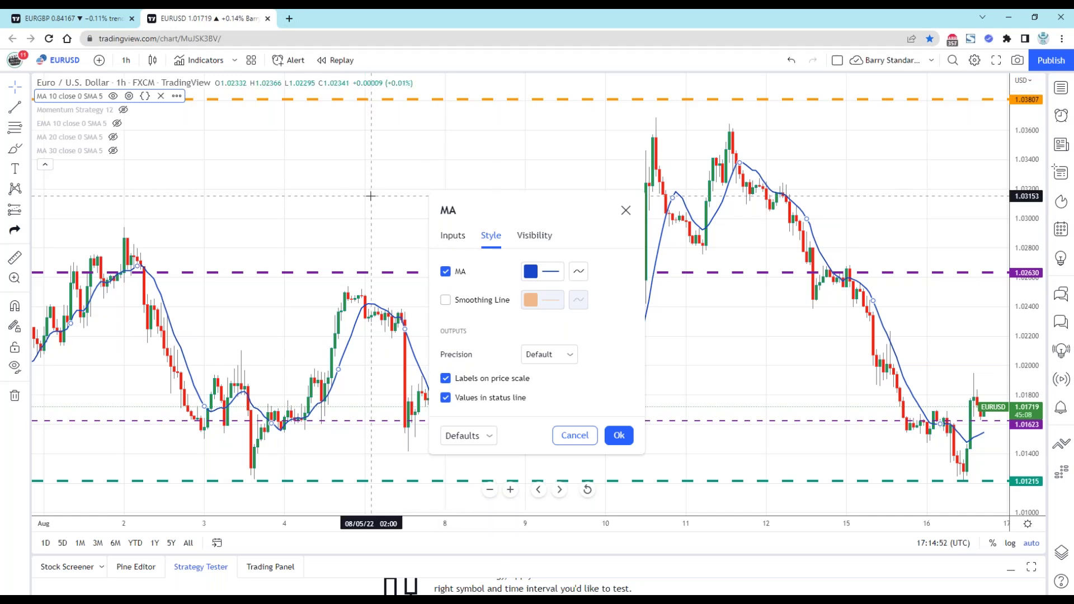
left_click(448, 239)
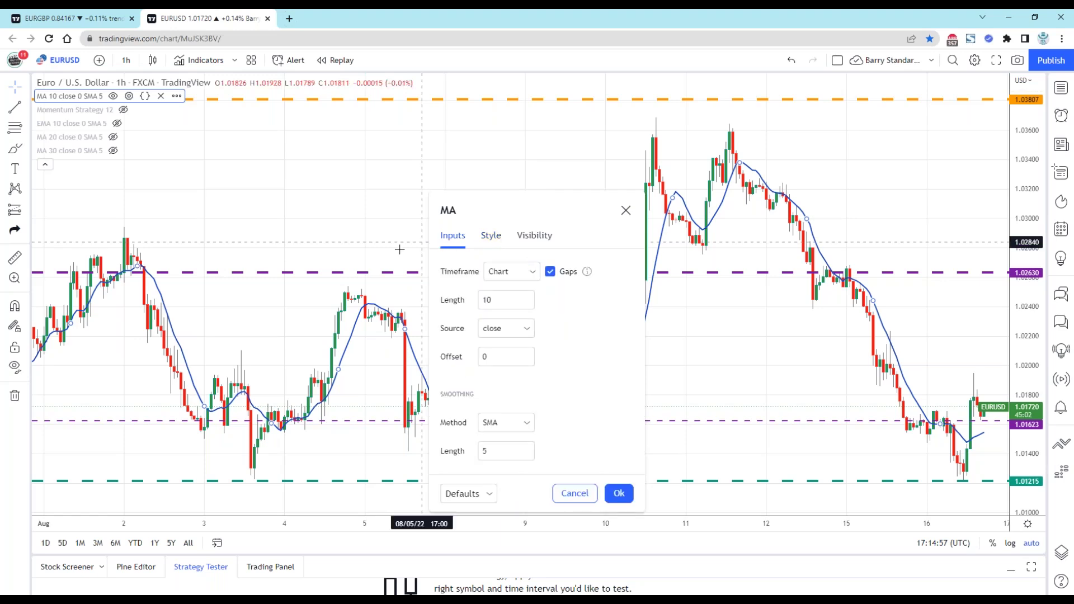
left_click(531, 330)
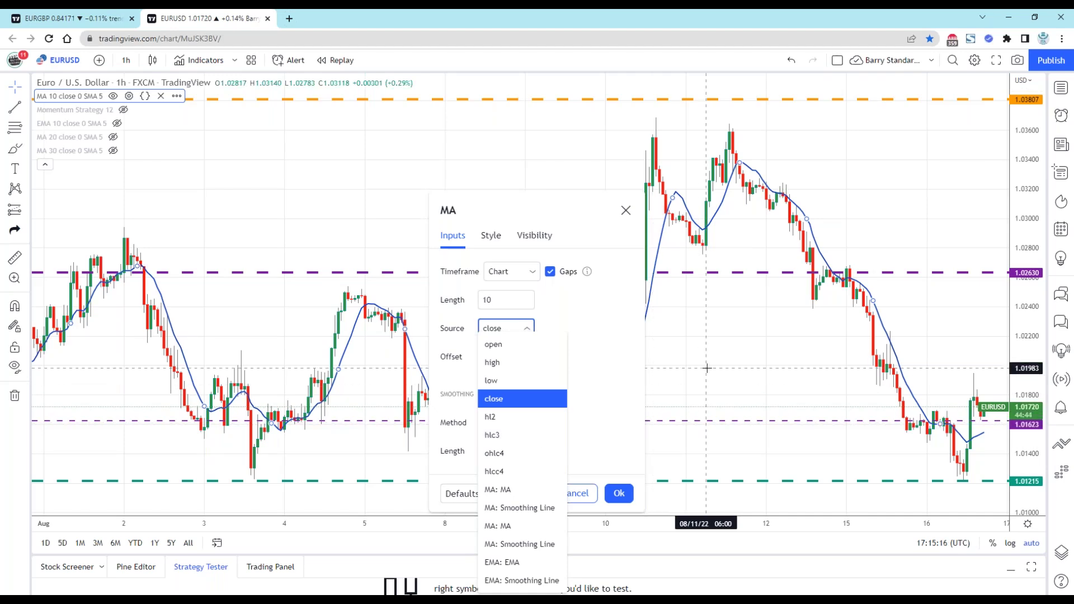
key("Escape")
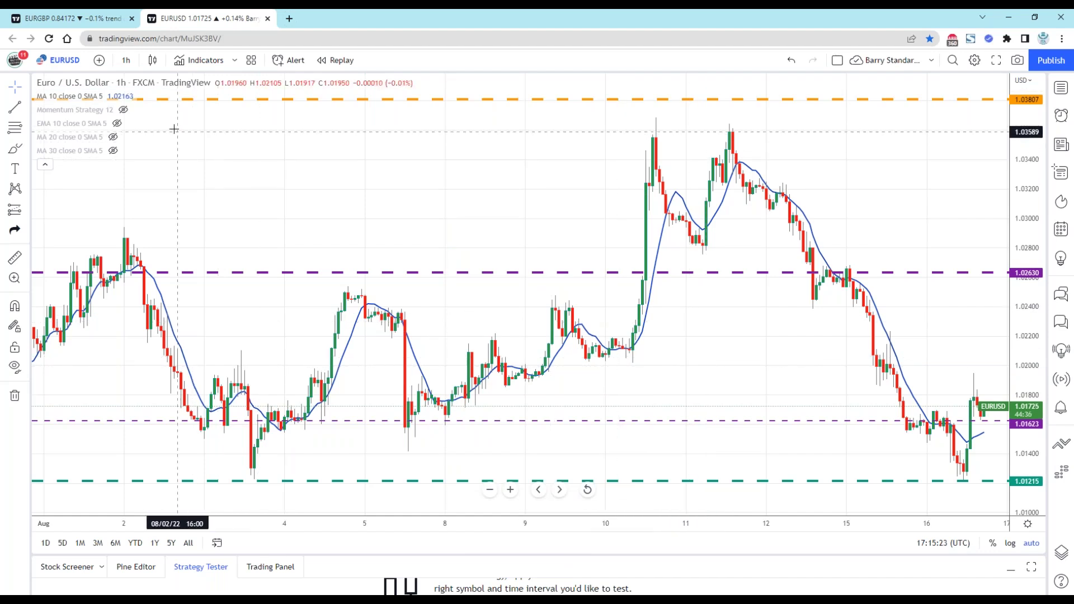
mouse_move(92, 95)
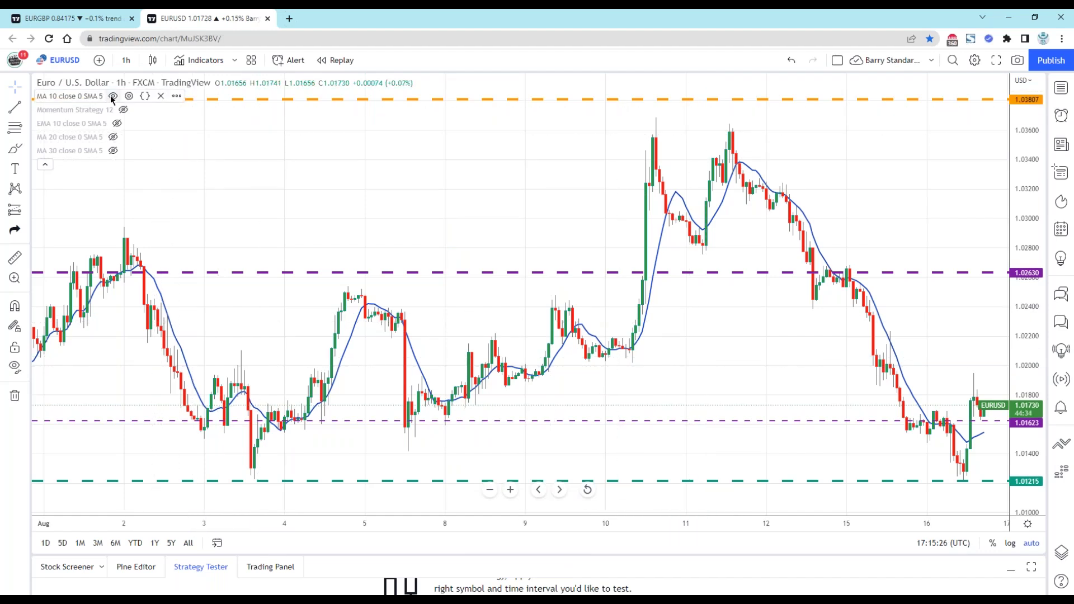
left_click(129, 96)
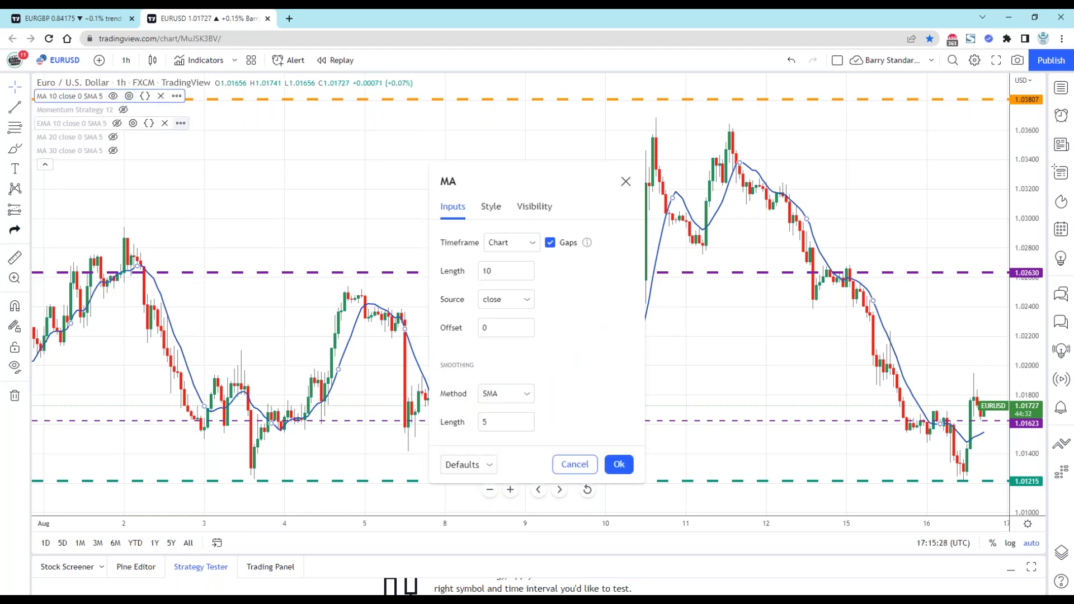
left_click(527, 302)
left_click(527, 302)
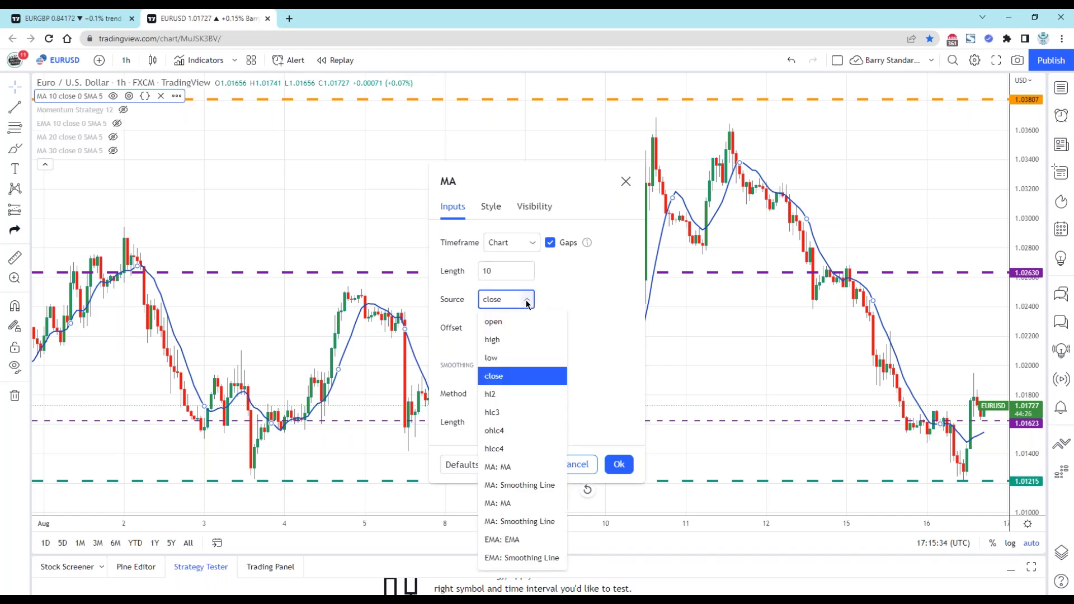
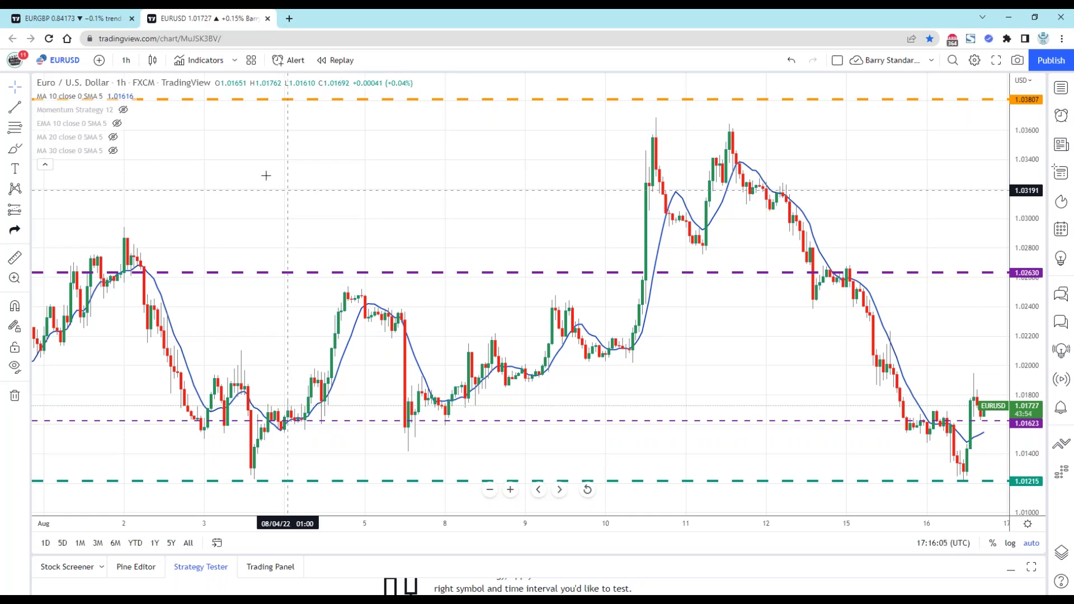
Try stepping the length of the 10-period MA up and down in its input settings.
mouse_move(109, 99)
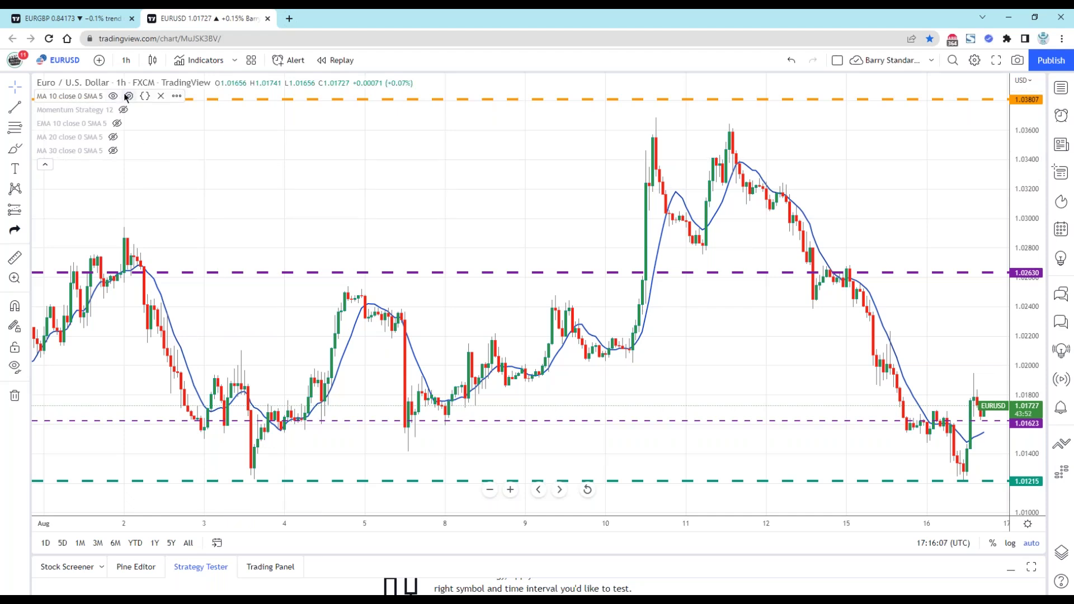
left_click(129, 95)
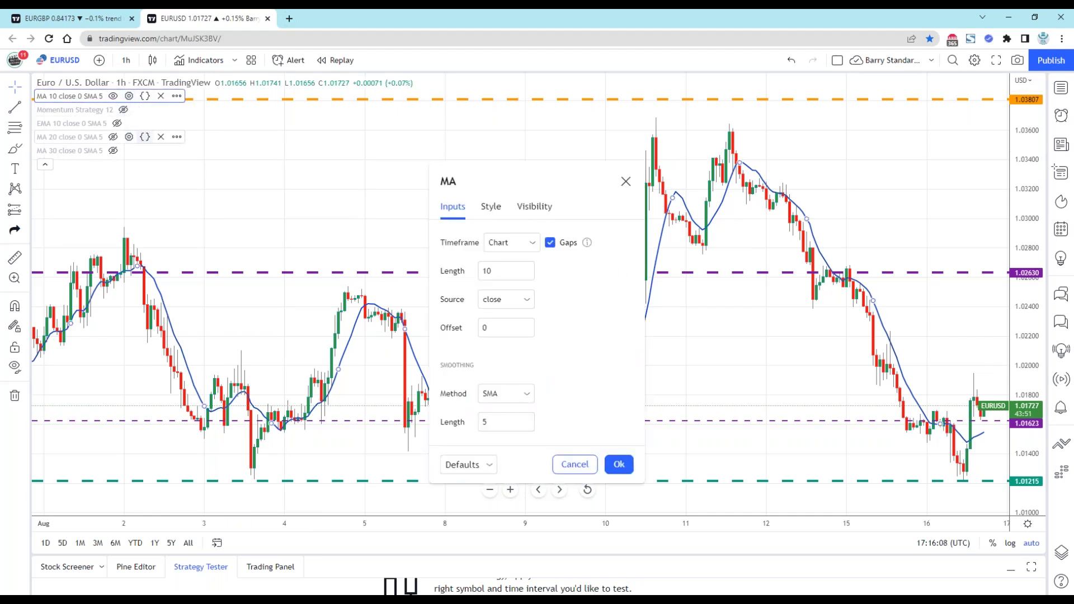
left_click(526, 274)
left_click(527, 275)
left_click(526, 275)
left_click(527, 275)
left_click(526, 275)
left_click(526, 267)
left_click(531, 268)
left_click(531, 268)
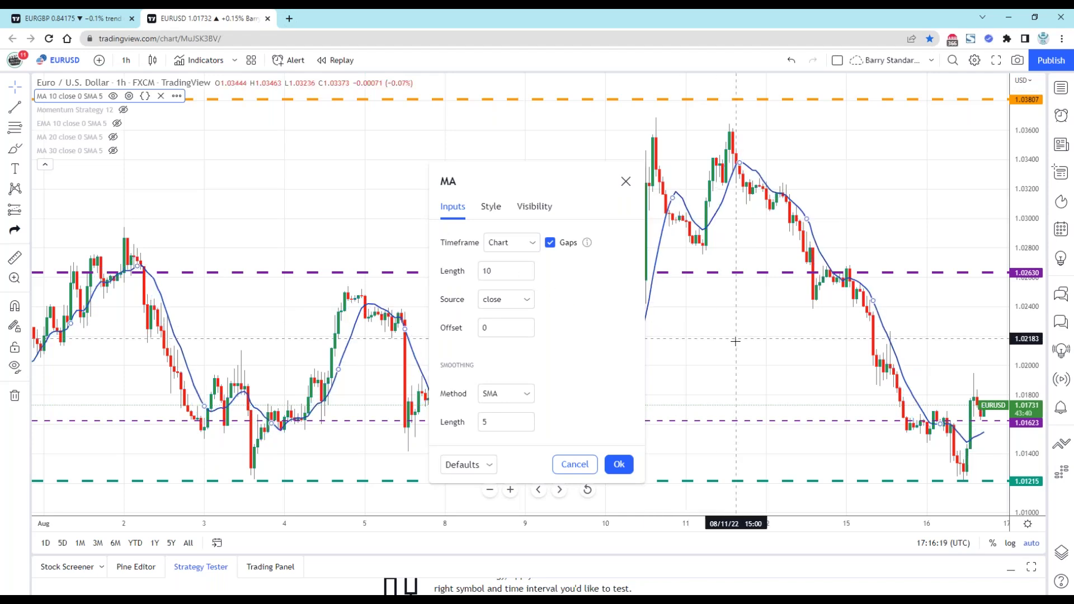
key("Escape")
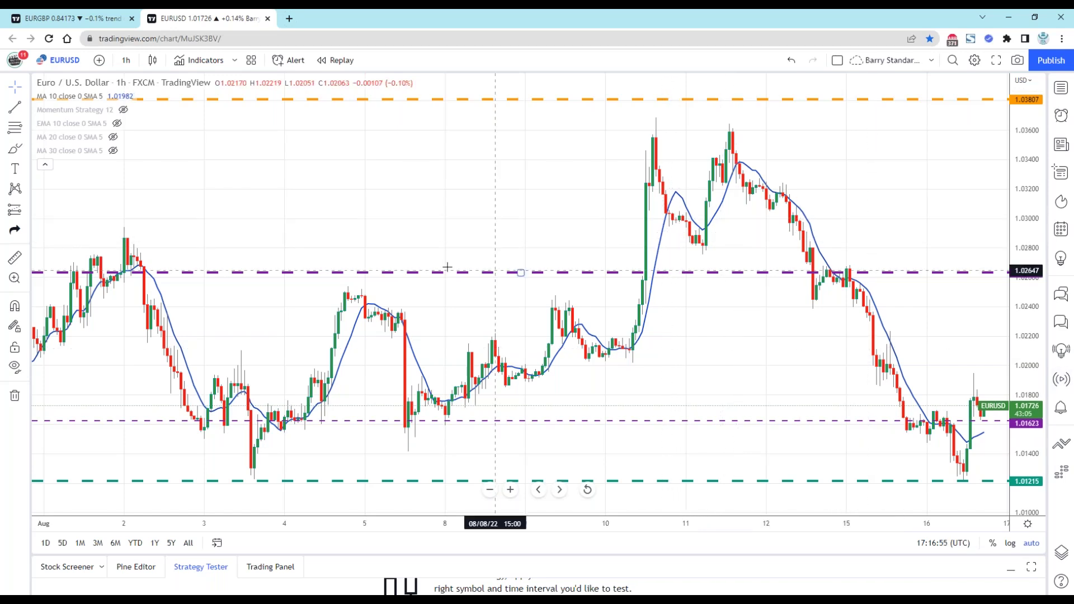
Show the 20-period MA and mark in yellow the points where it crosses the 10-period MA.
mouse_move(124, 139)
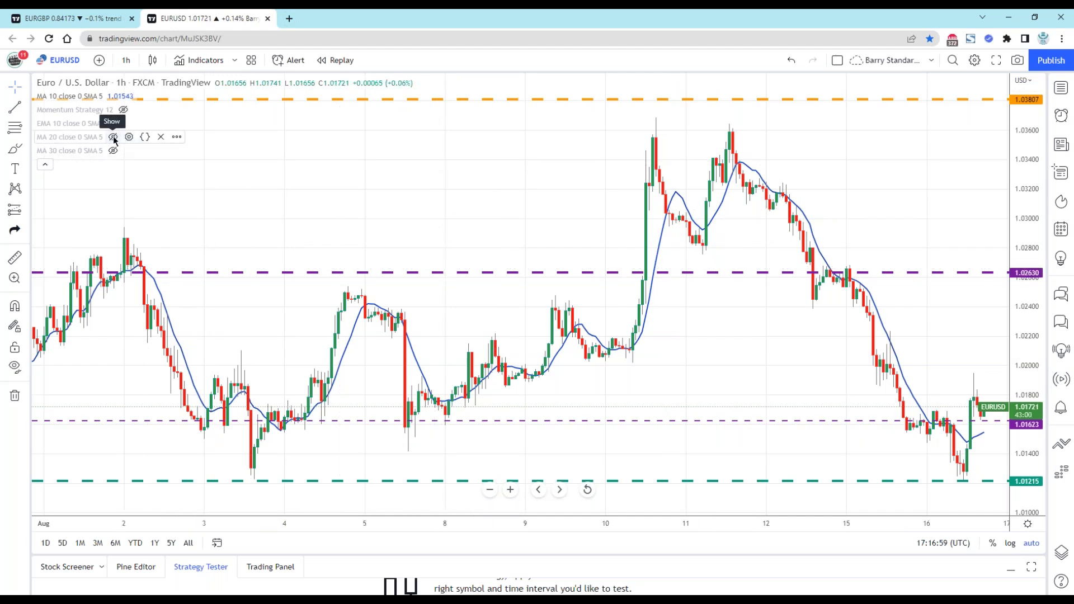
left_click(112, 138)
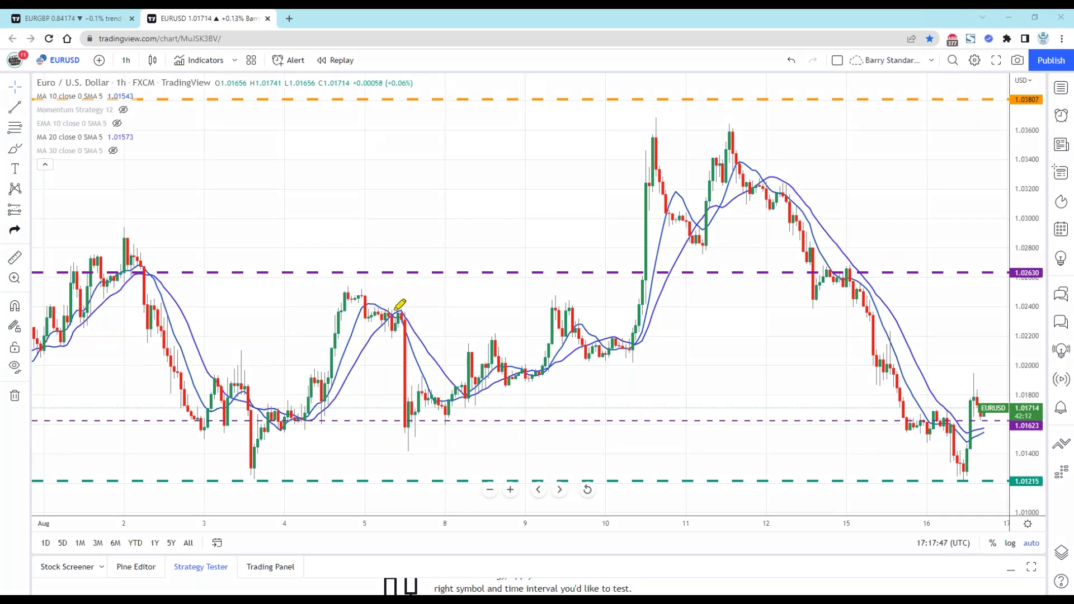
left_click_drag(388, 311, 386, 327)
left_click(694, 225)
left_click(722, 206)
Highlight the gaps between the two averages around August 4–8 and draw an upward and a downward arrow beside the price action there.
mouse_move(317, 409)
left_mouse_down()
mouse_move(392, 311)
mouse_move(369, 313)
mouse_move(351, 358)
mouse_move(366, 322)
mouse_move(384, 320)
left_mouse_up()
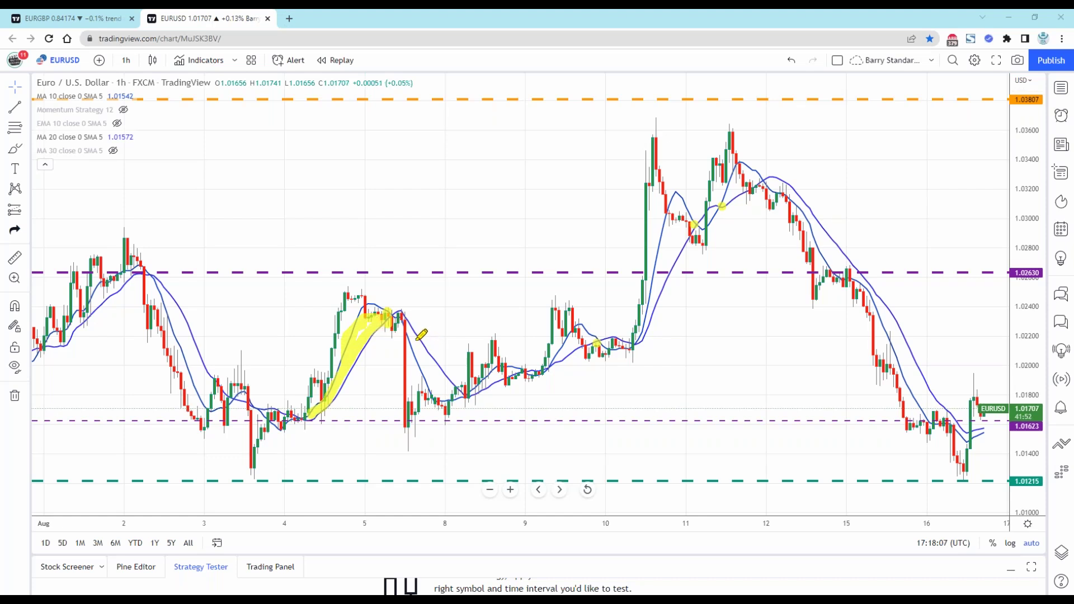
mouse_move(413, 335)
left_mouse_down()
mouse_move(441, 387)
mouse_move(420, 339)
mouse_move(445, 311)
mouse_move(461, 331)
left_mouse_up()
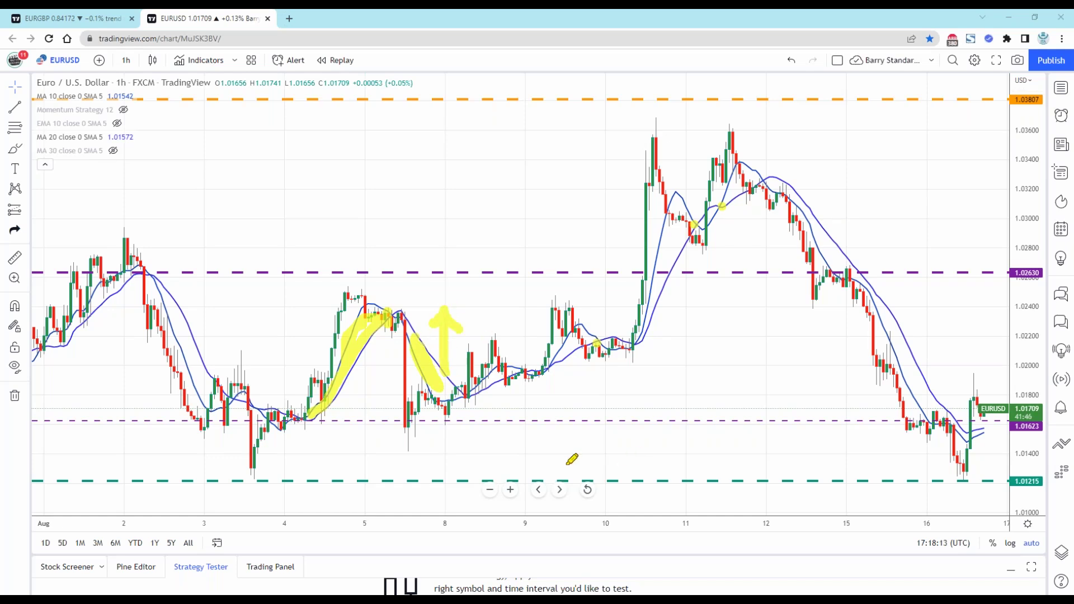
mouse_move(503, 384)
left_mouse_down()
mouse_move(496, 442)
mouse_move(482, 420)
left_mouse_up()
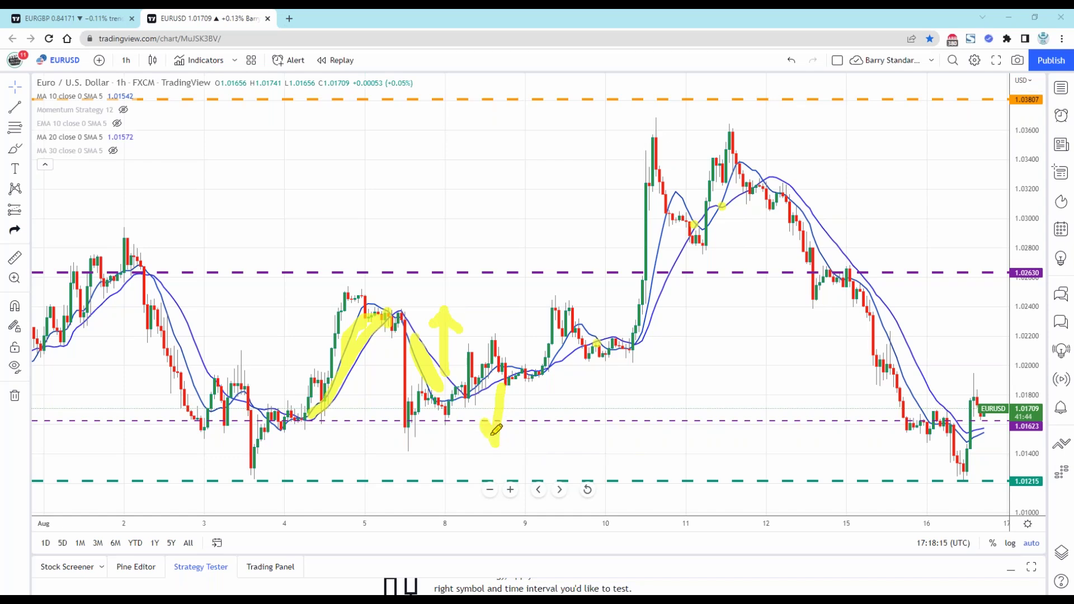
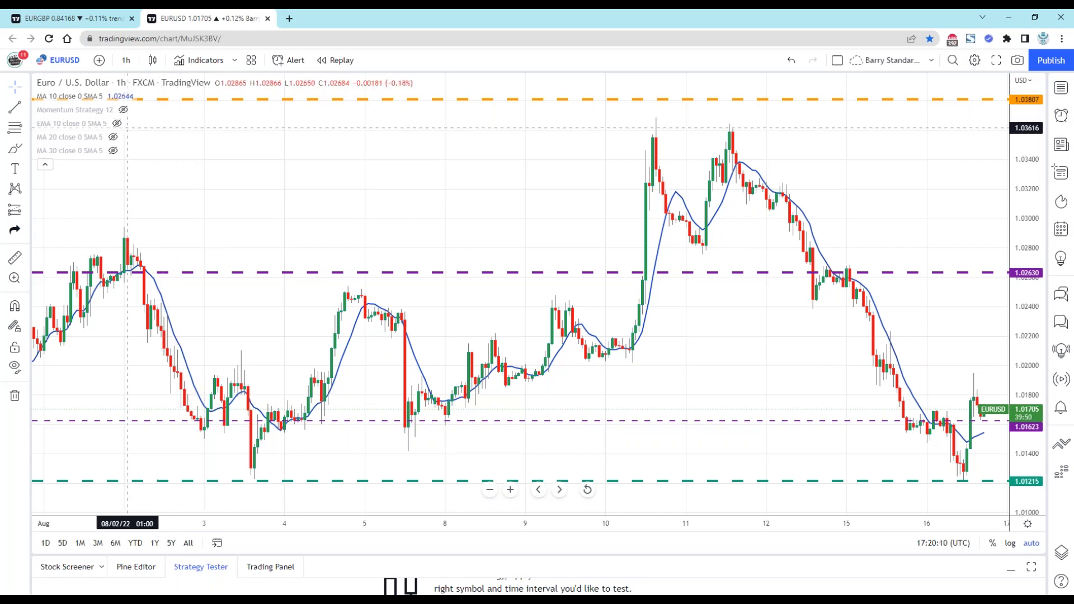
Review the input settings of the 10-period EMA and show the indicator on the chart.
mouse_move(134, 124)
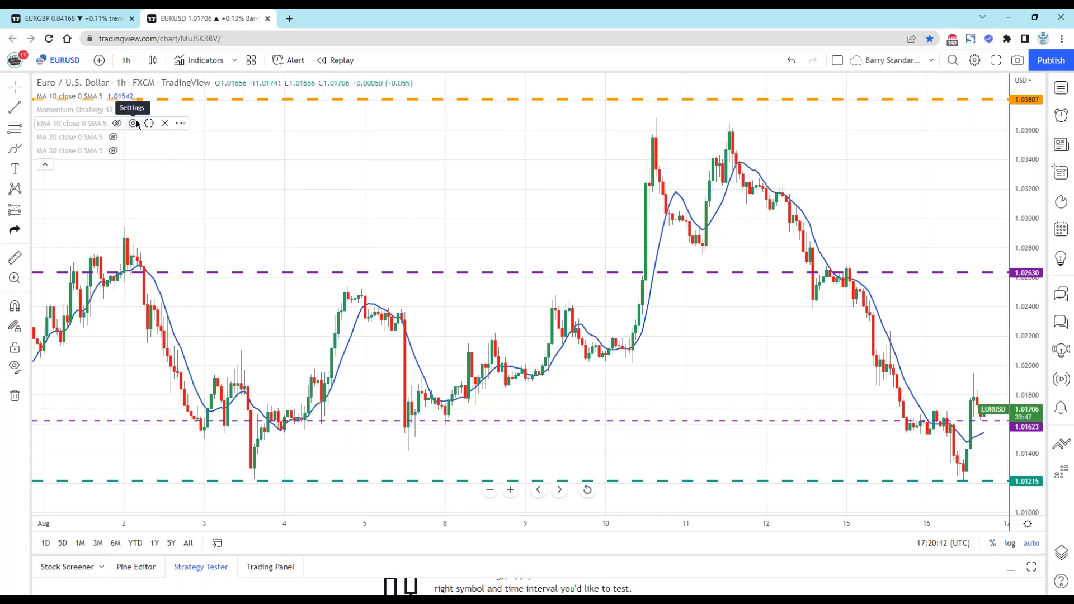
left_click(133, 123)
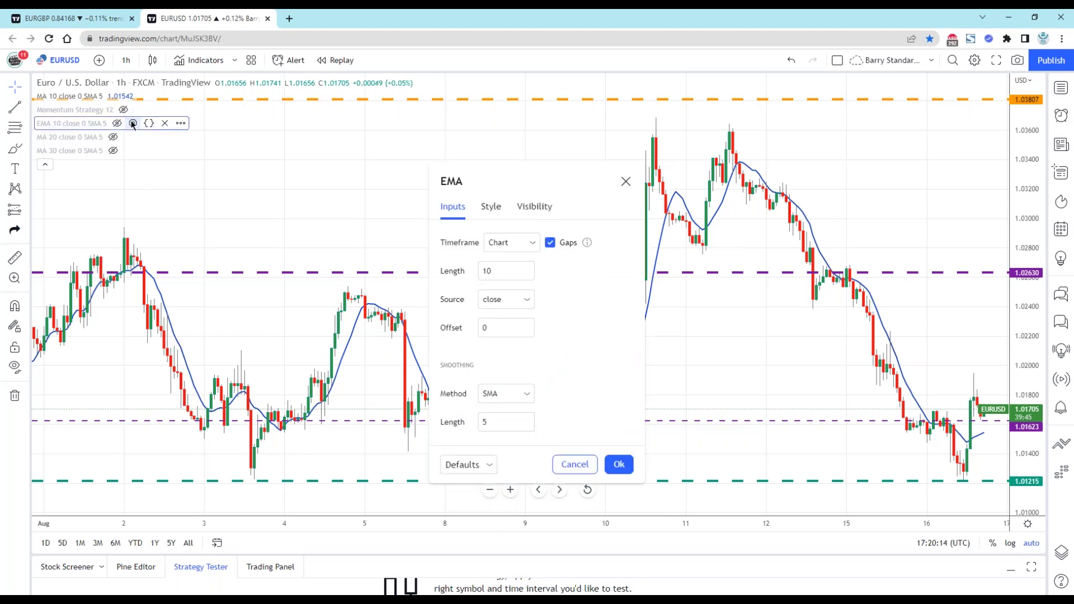
left_click(632, 181)
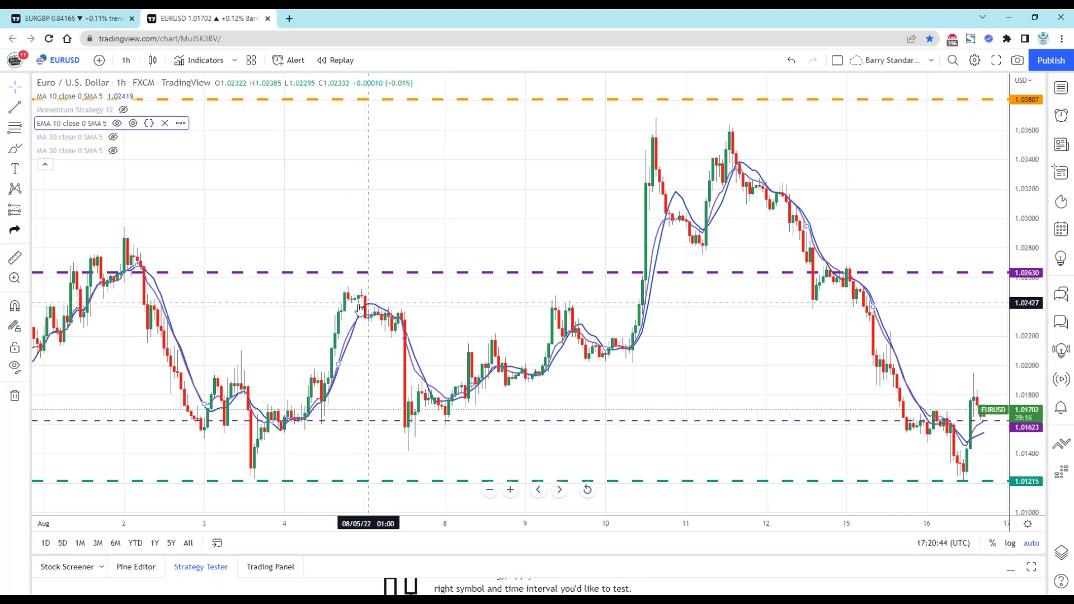
Change the line colour of the 10-period EMA to orange.
left_click(132, 123)
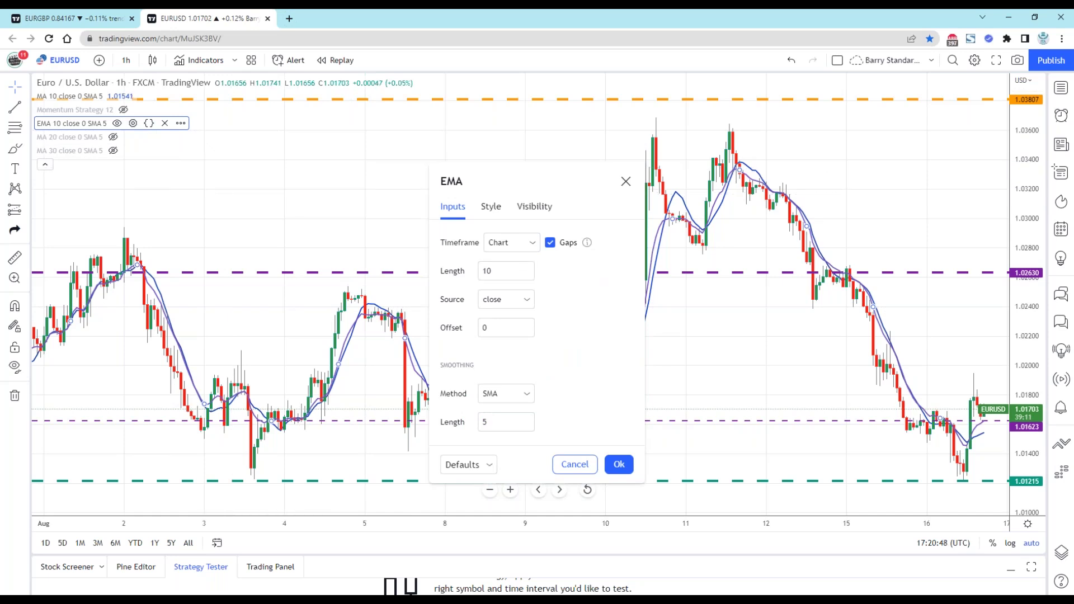
left_click(532, 207)
left_click(495, 208)
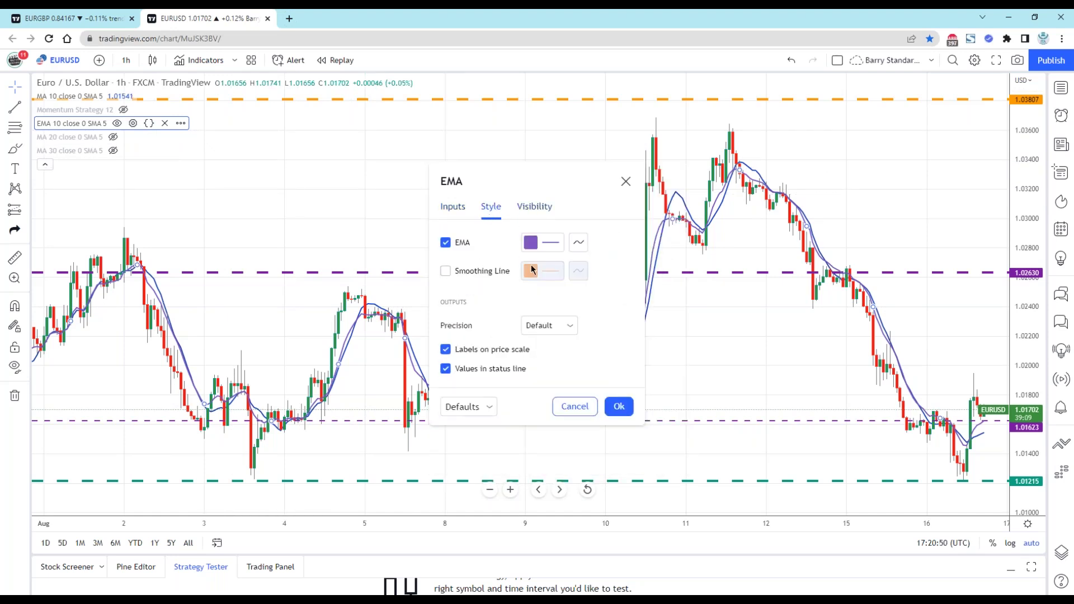
left_click(529, 243)
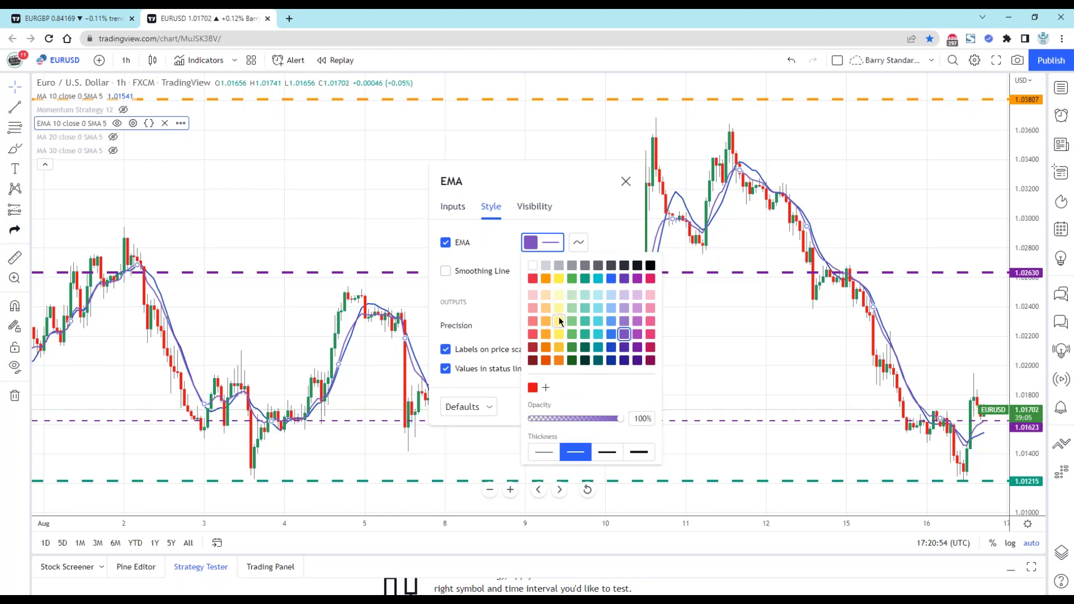
left_click(559, 334)
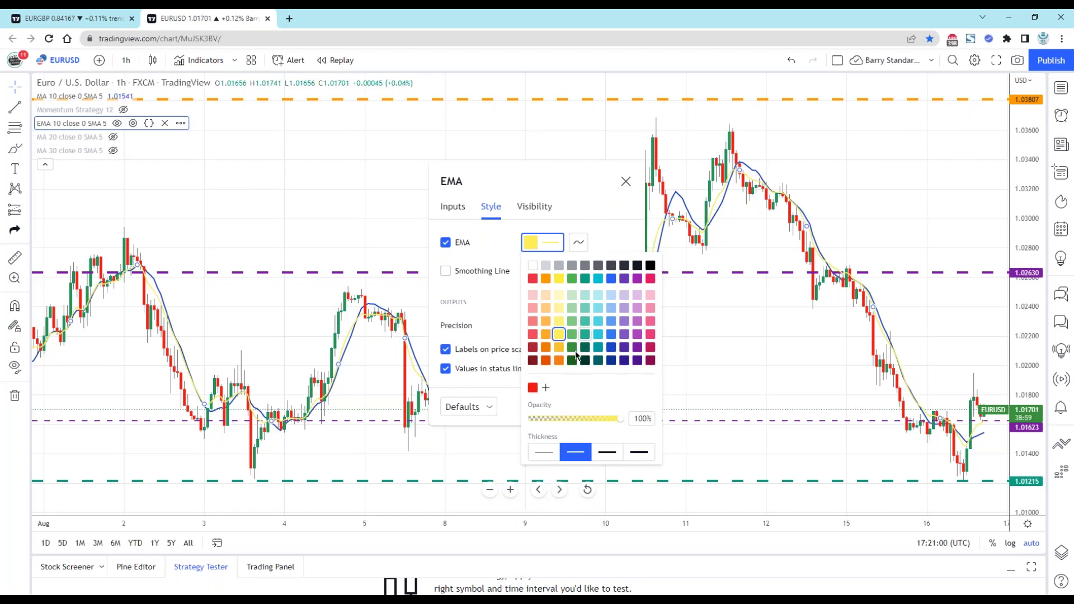
left_click(557, 362)
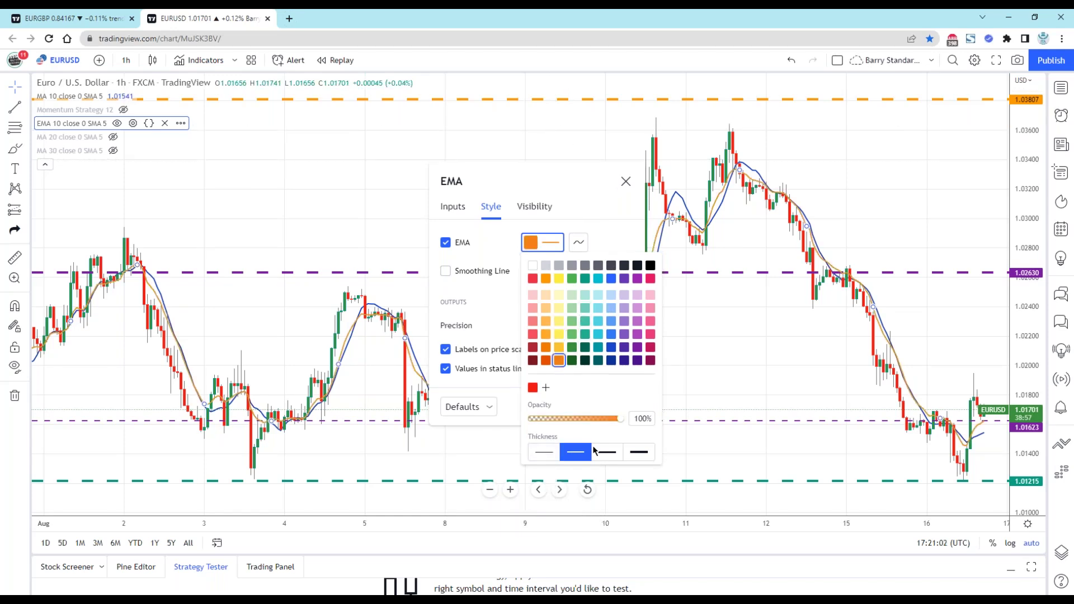
left_click(690, 378)
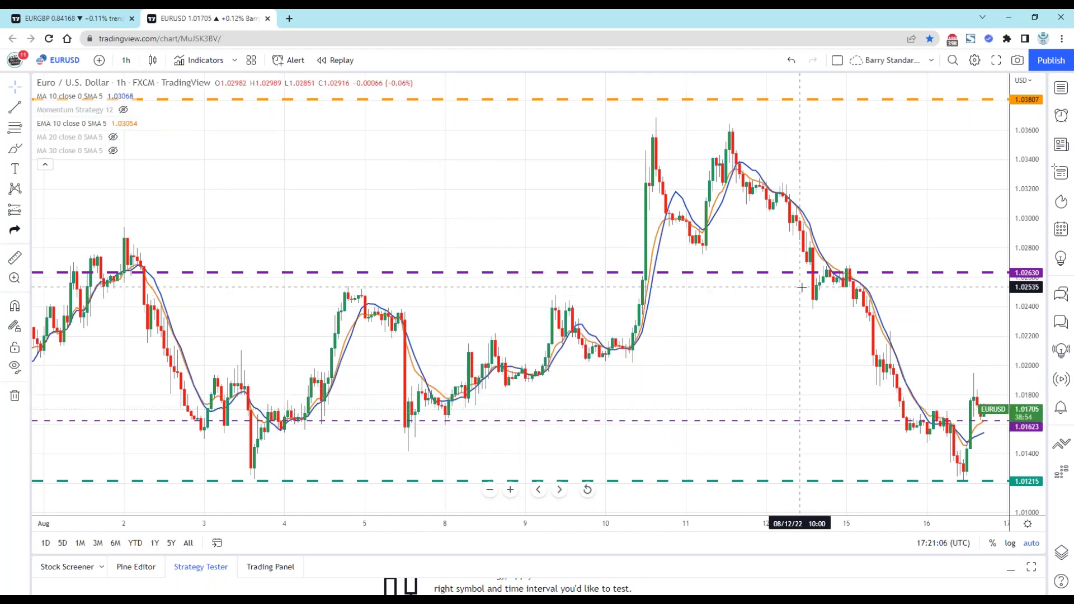
Highlight the latest EMA and MA values and circle their crossovers near August 11, August 12–15 and August 16, then clear the markings.
scroll(843, 406, "up", 5)
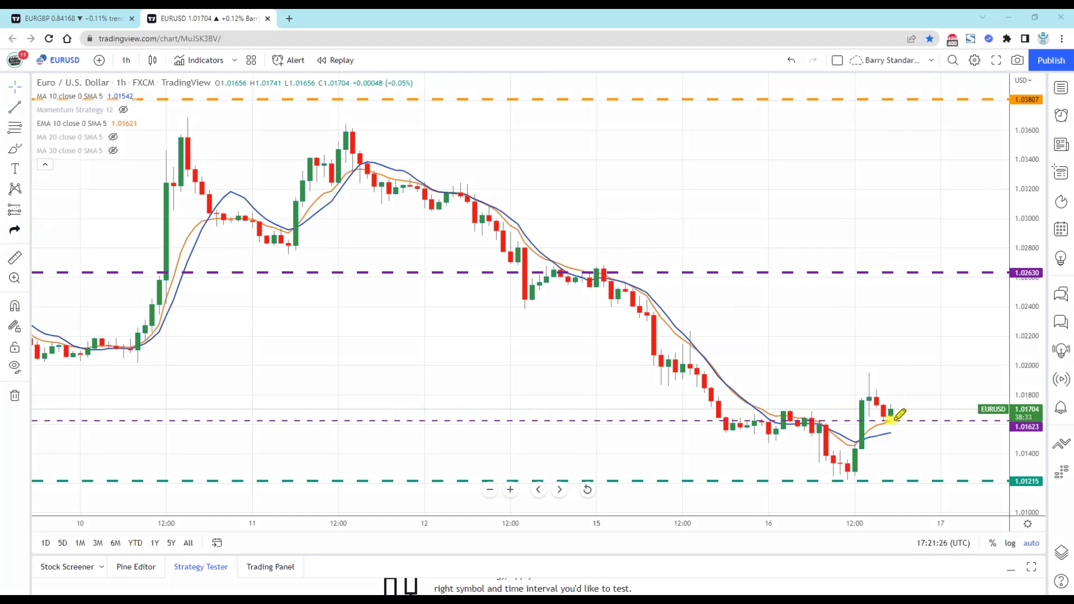
left_click_drag(888, 431, 906, 435)
mouse_move(293, 211)
left_mouse_down()
mouse_move(294, 237)
mouse_move(280, 216)
left_mouse_up()
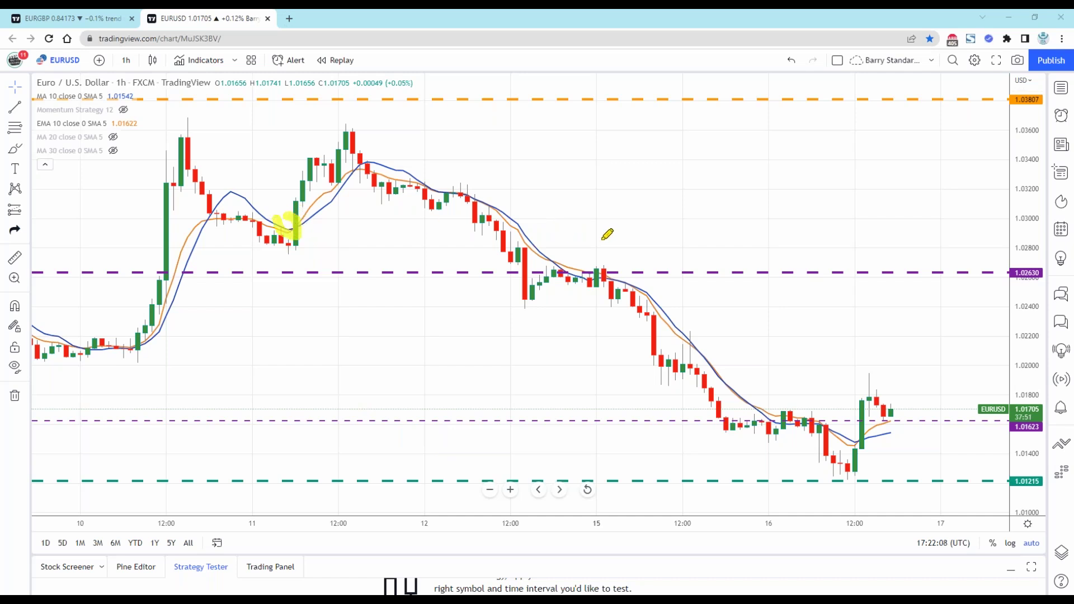
mouse_move(563, 250)
left_mouse_down()
mouse_move(566, 264)
mouse_move(544, 269)
mouse_move(566, 244)
left_mouse_up()
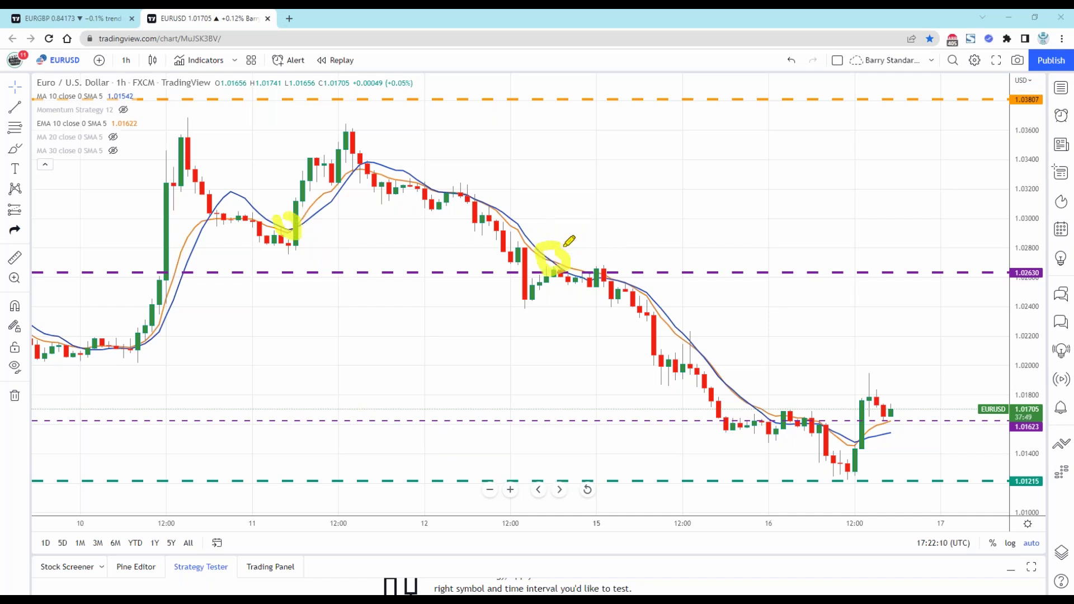
mouse_move(845, 427)
left_mouse_down()
mouse_move(868, 423)
mouse_move(874, 443)
mouse_move(855, 455)
mouse_move(851, 411)
left_mouse_up()
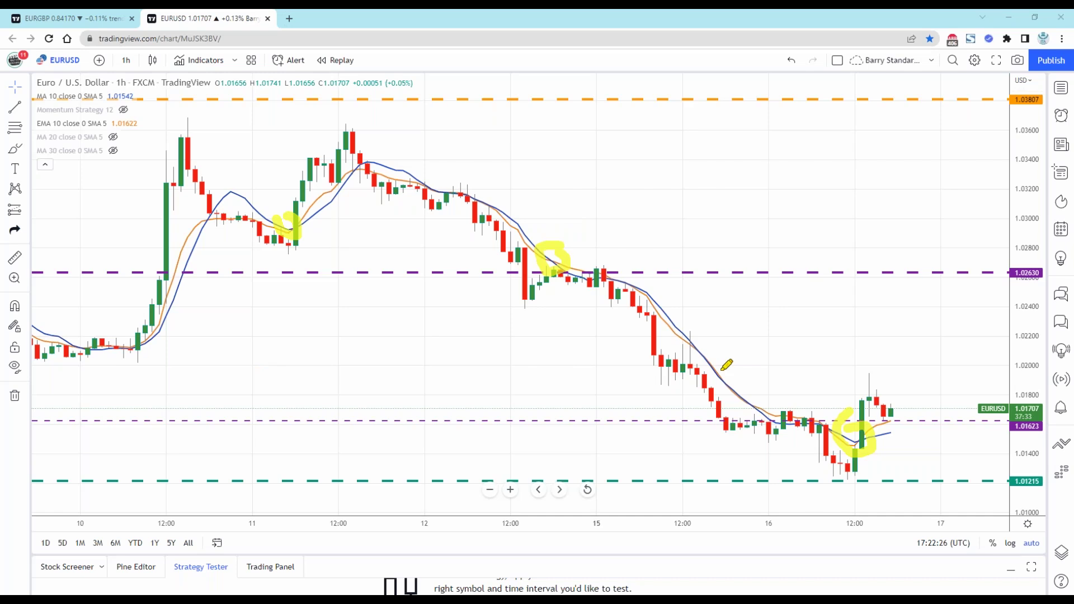
left_click_drag(896, 403, 898, 439)
key("e")
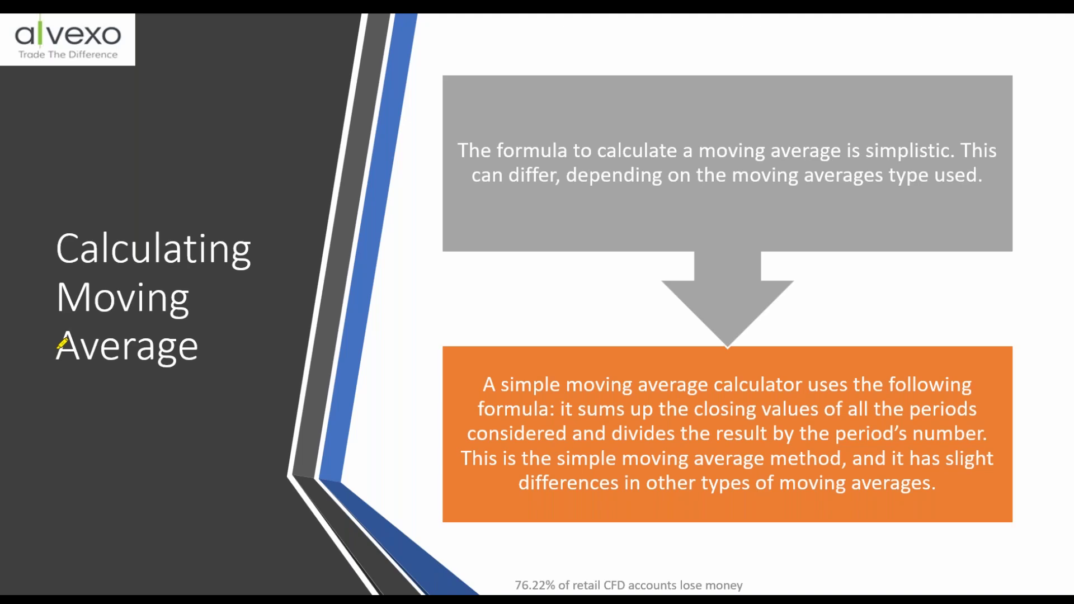
left_click(354, 285)
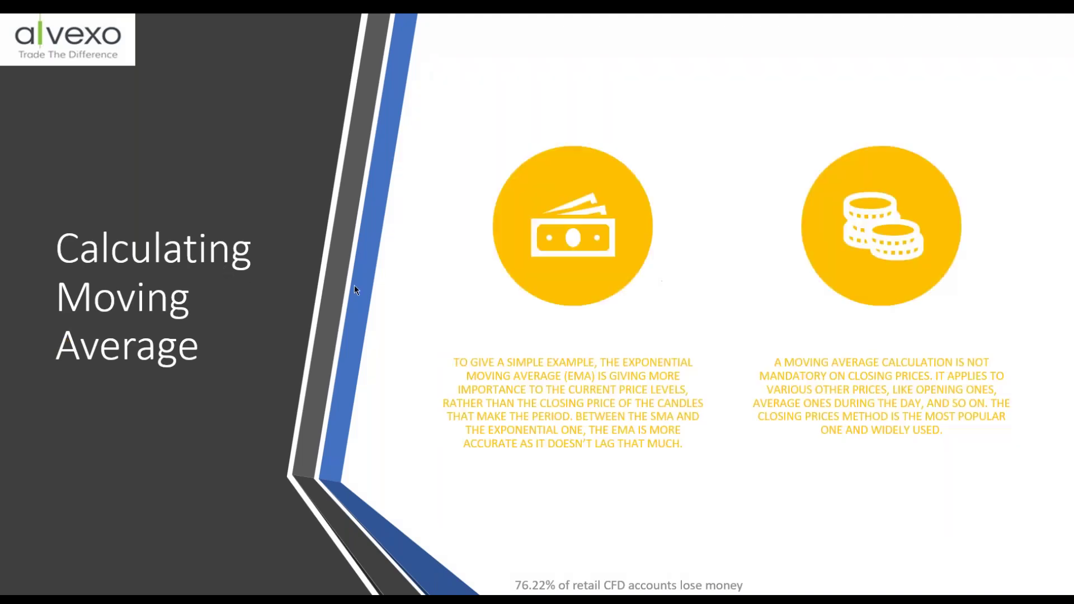
left_click(354, 286)
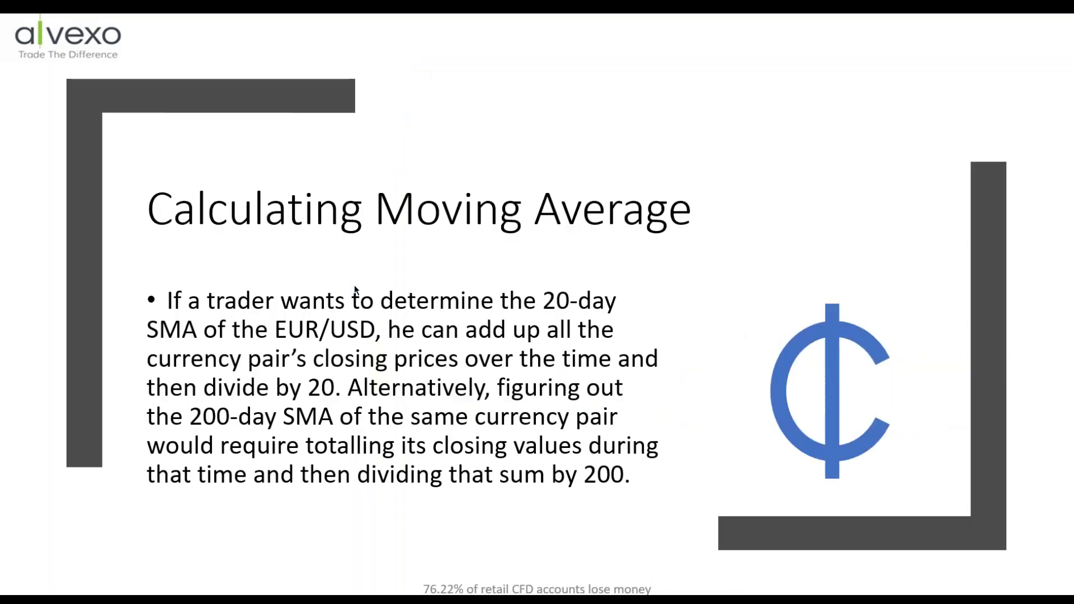
left_click(354, 285)
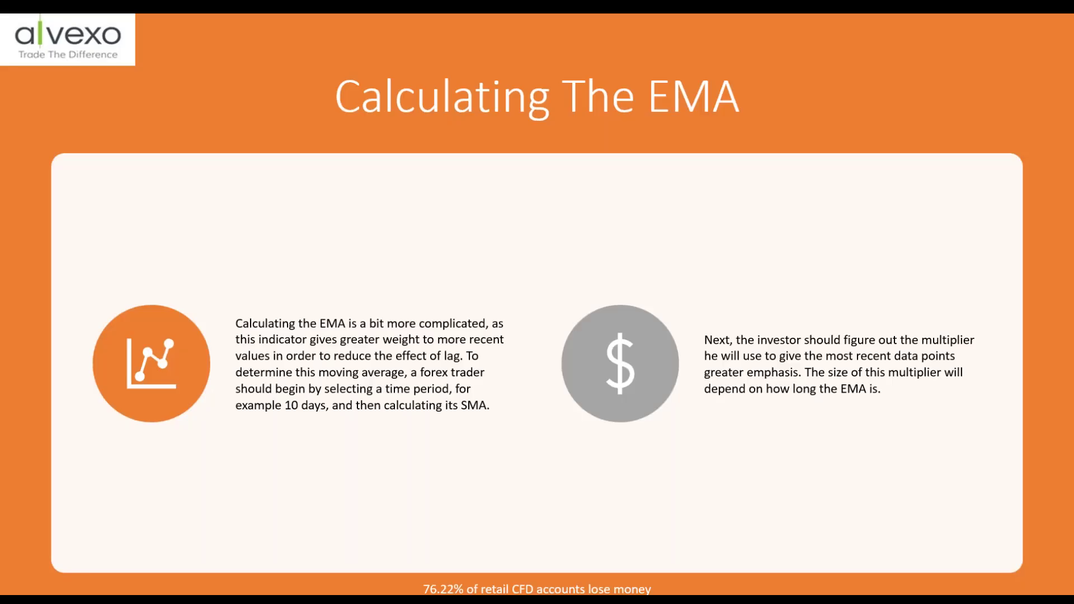